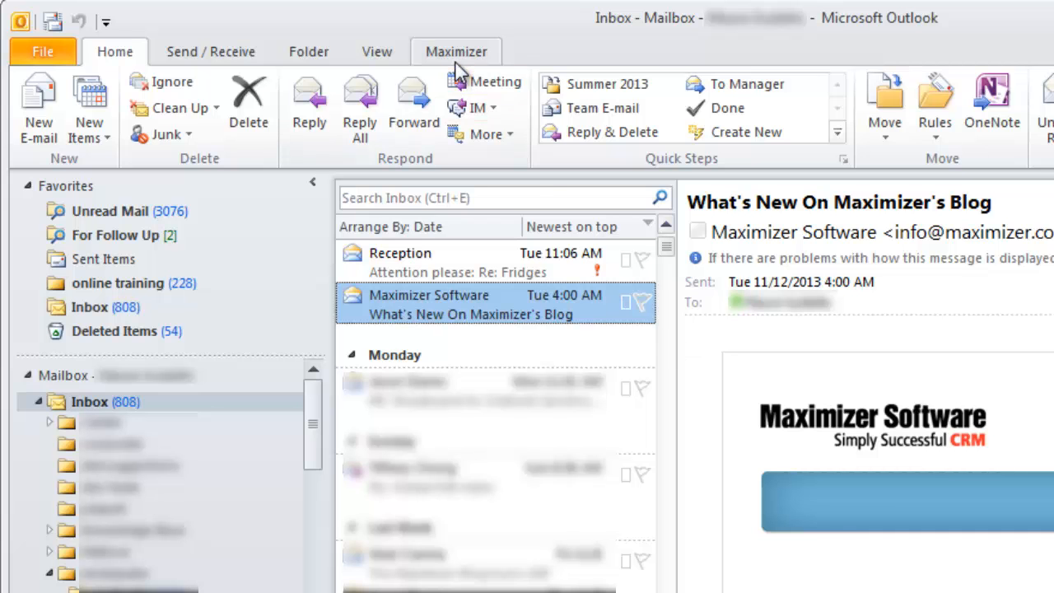
- Open Maximizer Preferences and its Synchronization Options dialog, still set to manual synchronization
click(456, 54)
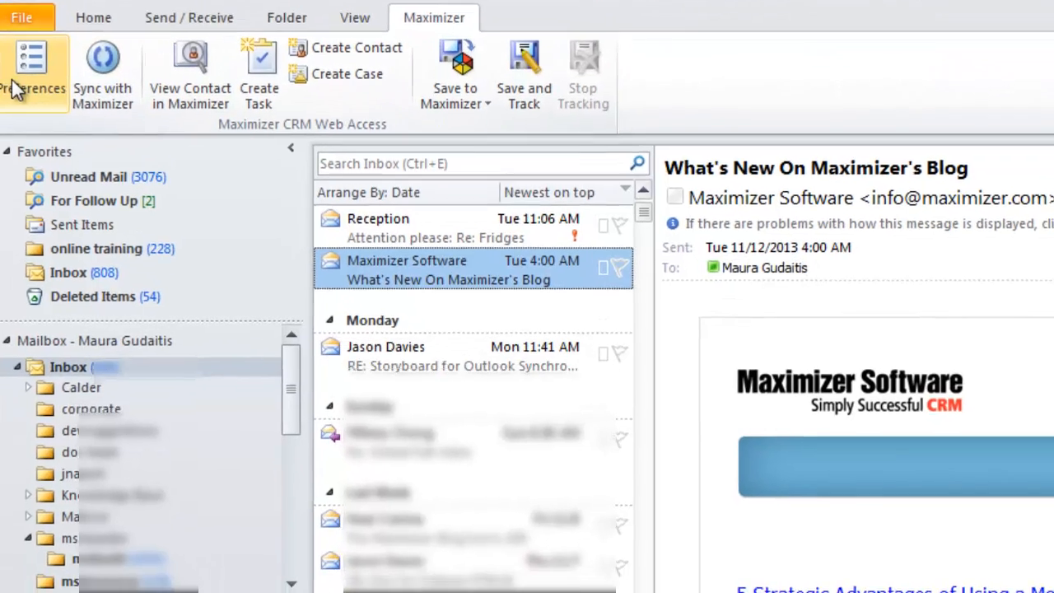
click(52, 103)
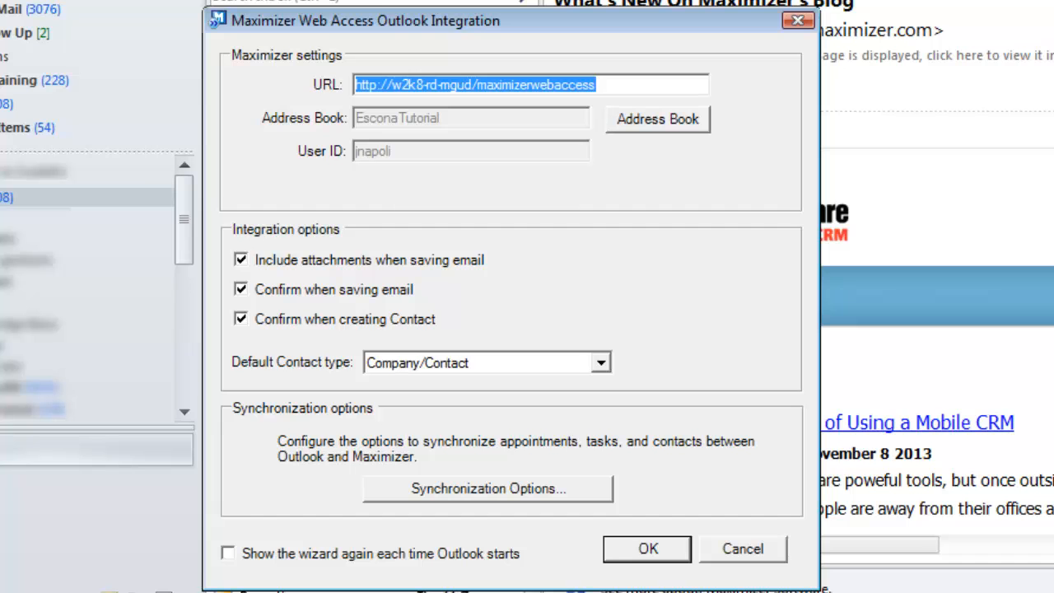
click(520, 488)
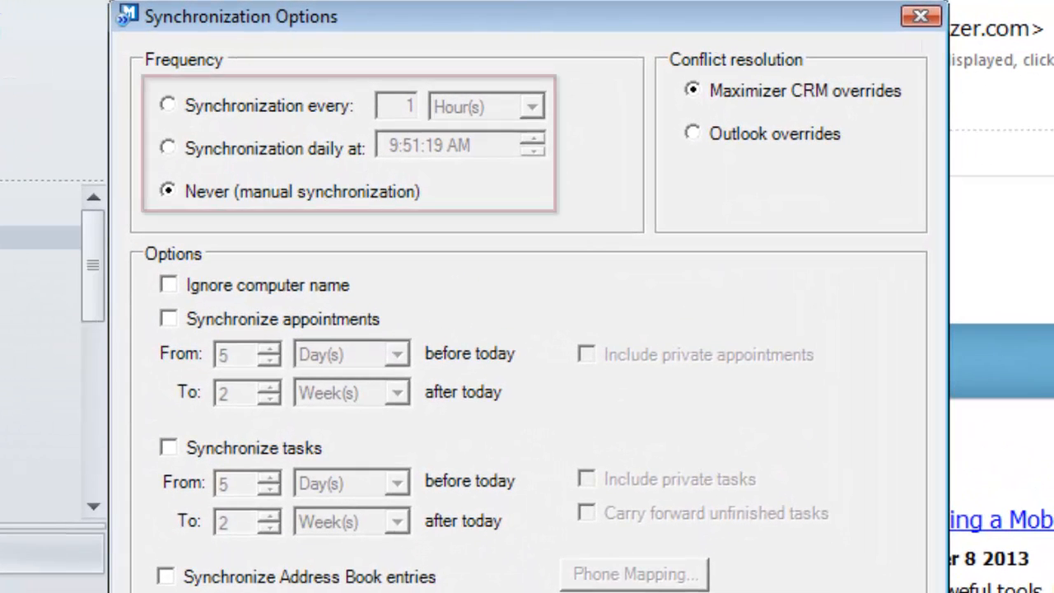
- Sync daily at 6 o'clock, including appointments, tasks with carry-forward of unfinished ones, and Address Book entries
click(169, 147)
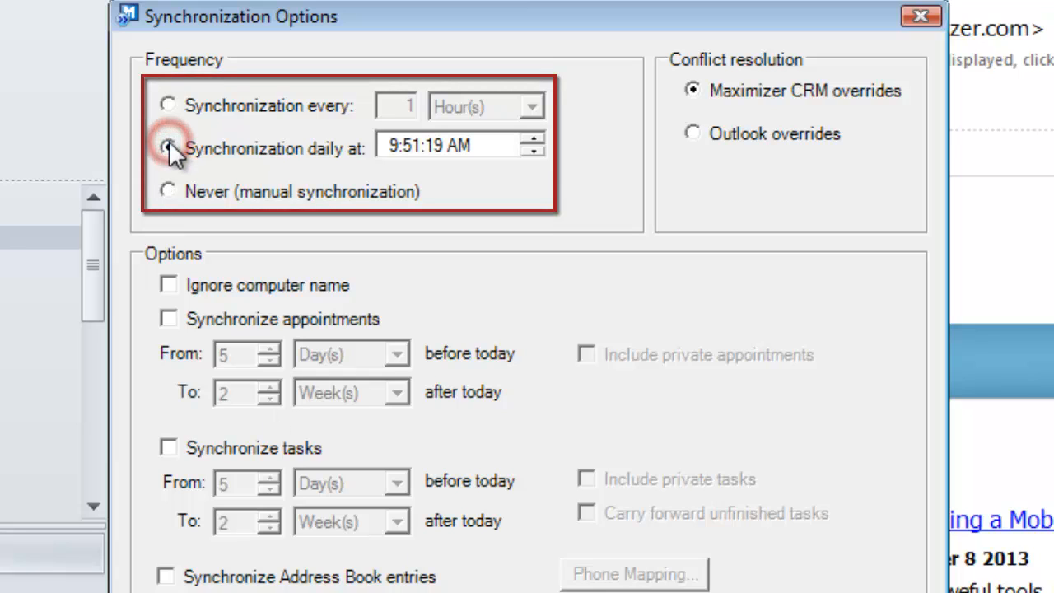
click(389, 145)
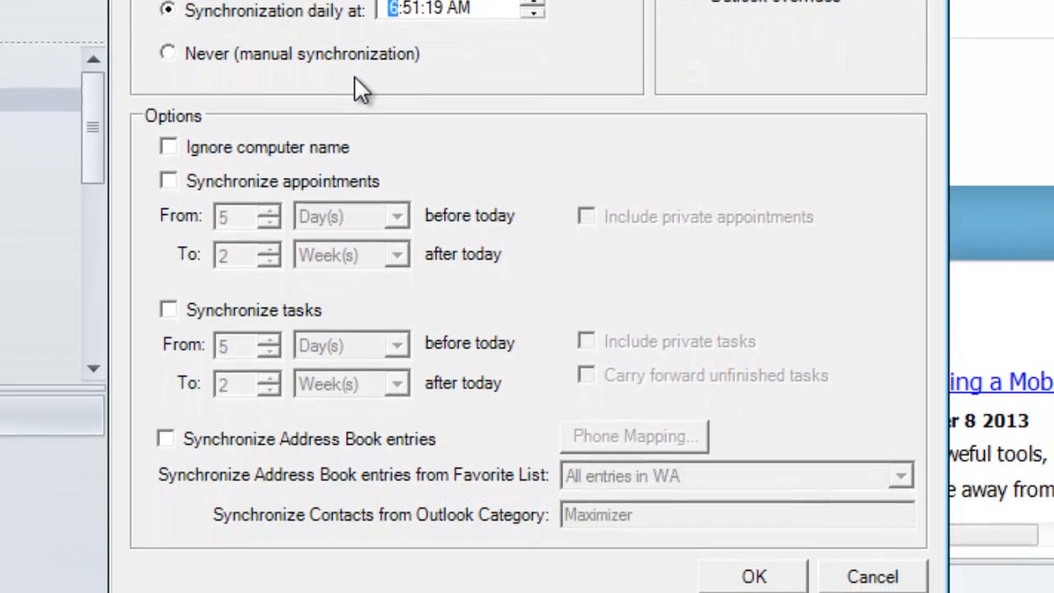
click(168, 168)
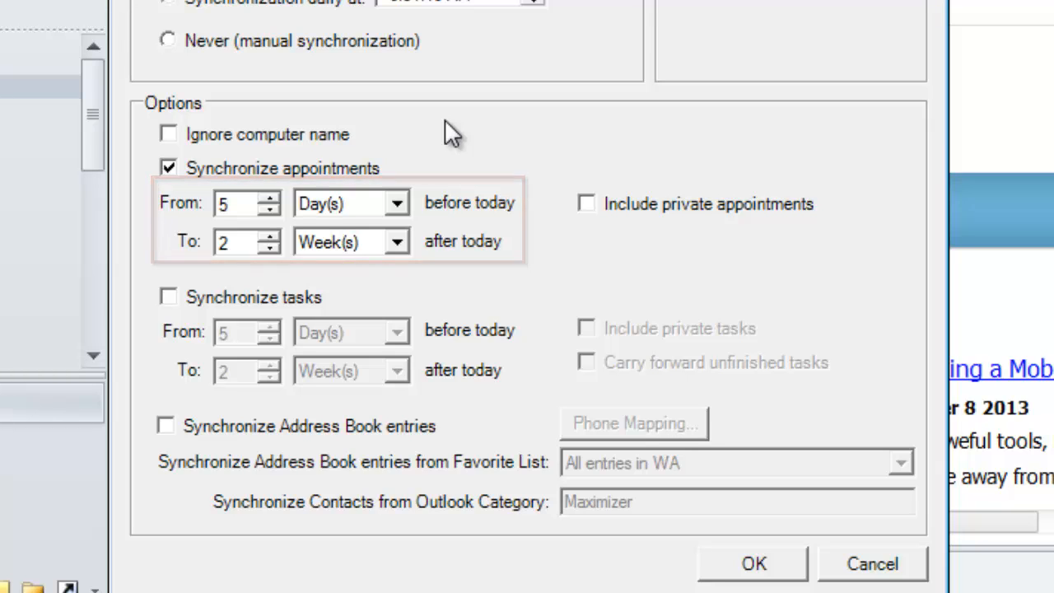
click(165, 300)
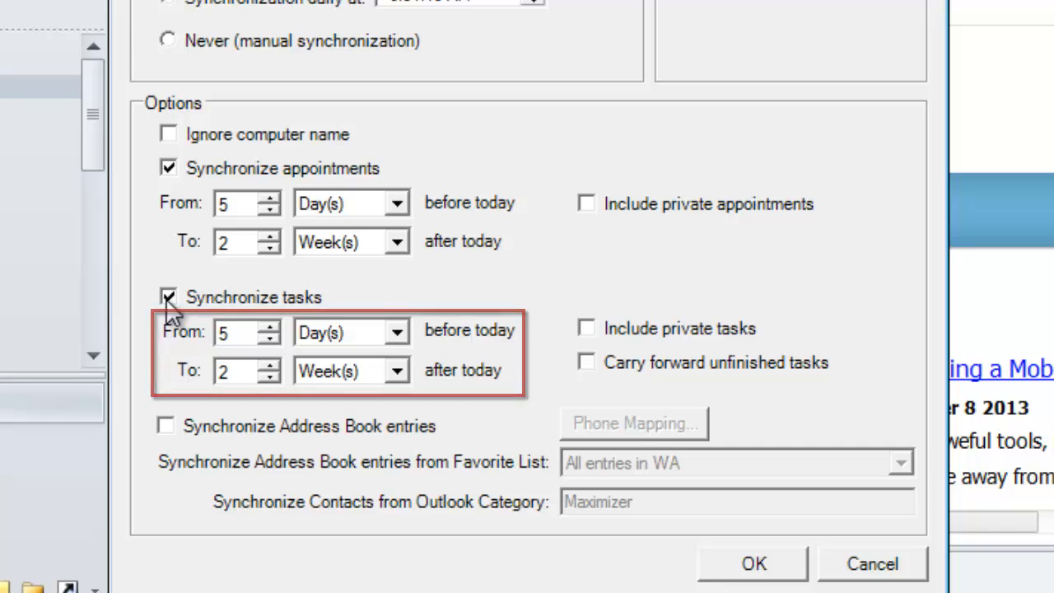
click(587, 363)
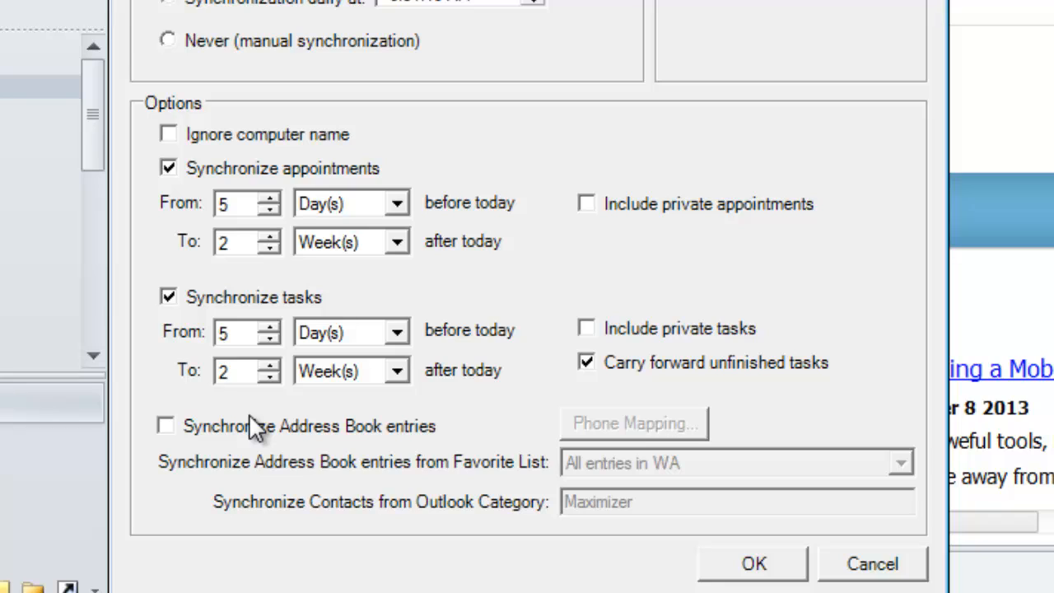
click(167, 425)
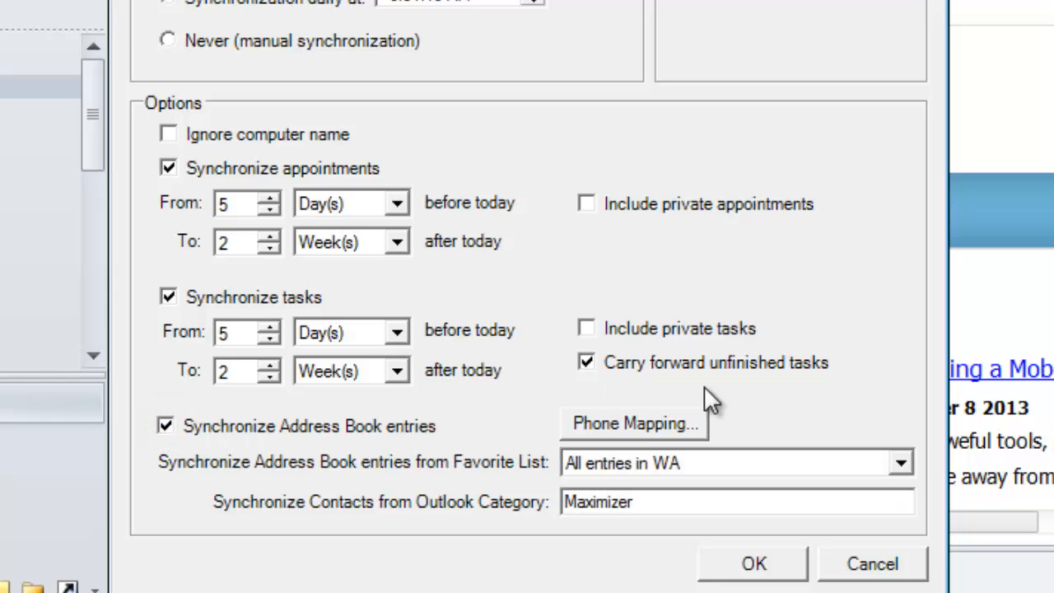
click(635, 424)
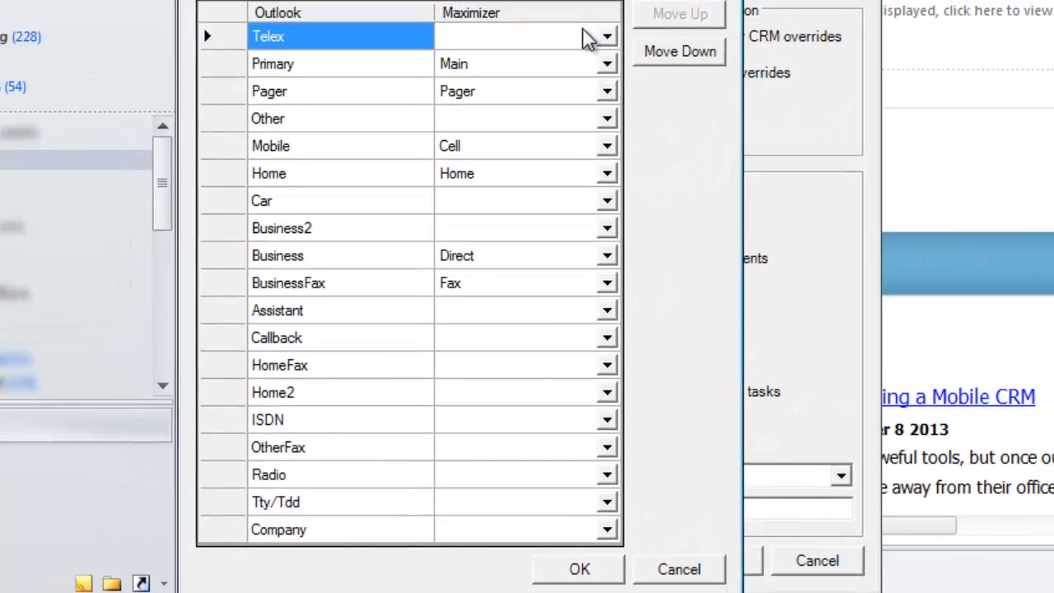
- Set the Telex phone entry's Maximizer field to blank
click(602, 36)
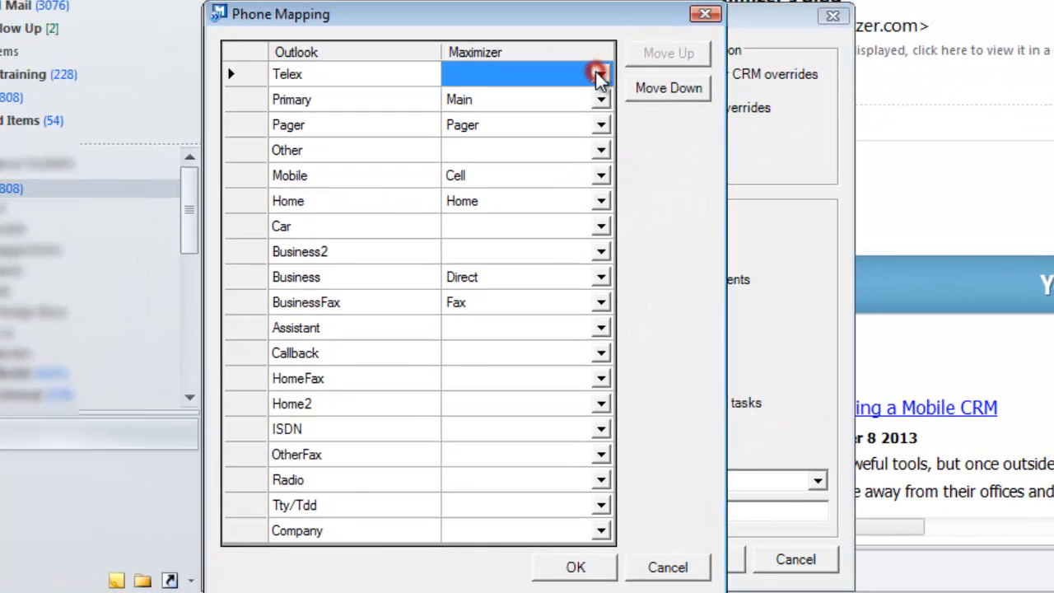
click(598, 75)
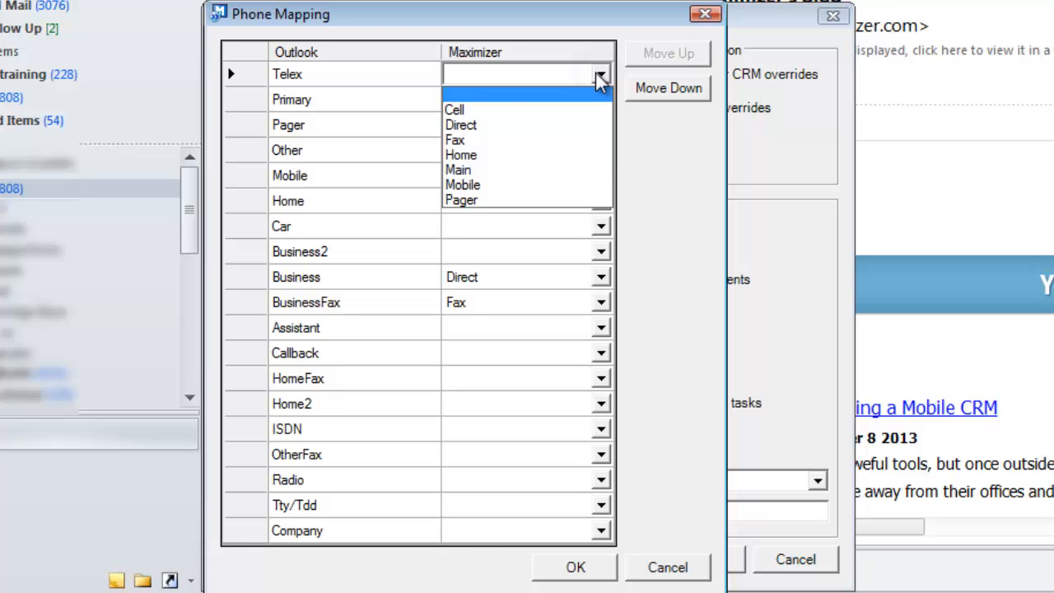
click(505, 96)
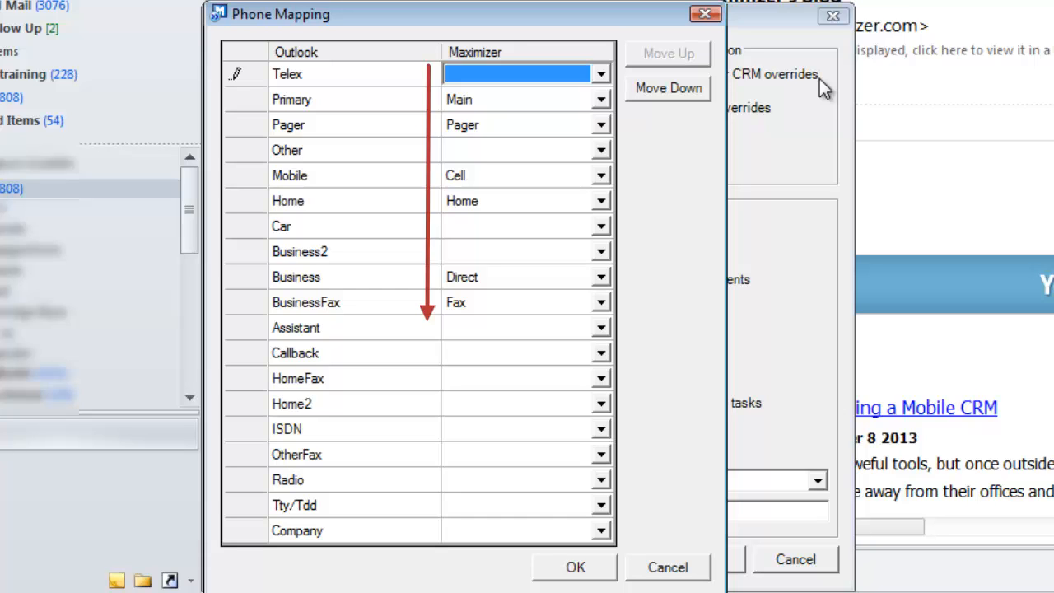
- Move Telex down below BusinessFax and confirm the phone mapping
click(691, 87)
click(694, 89)
click(694, 89)
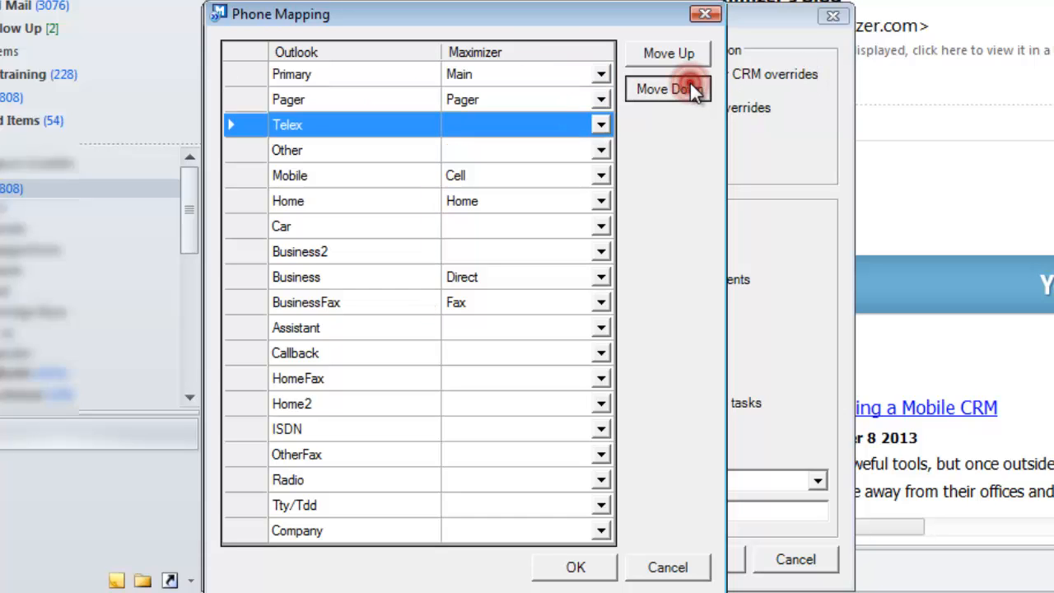
click(694, 89)
click(694, 89)
click(694, 90)
click(695, 90)
click(695, 92)
click(696, 92)
click(693, 87)
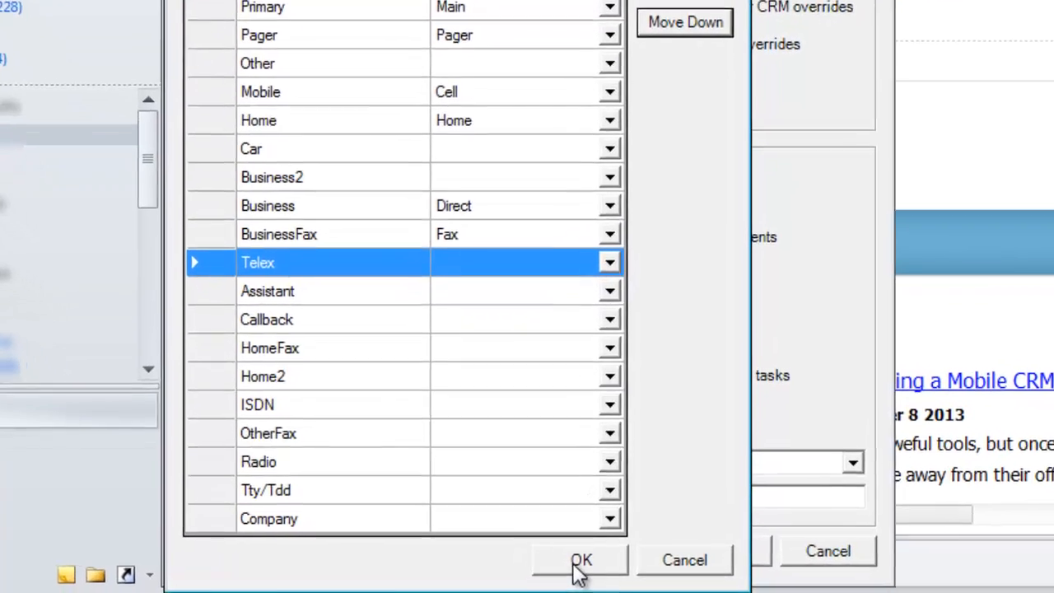
click(575, 566)
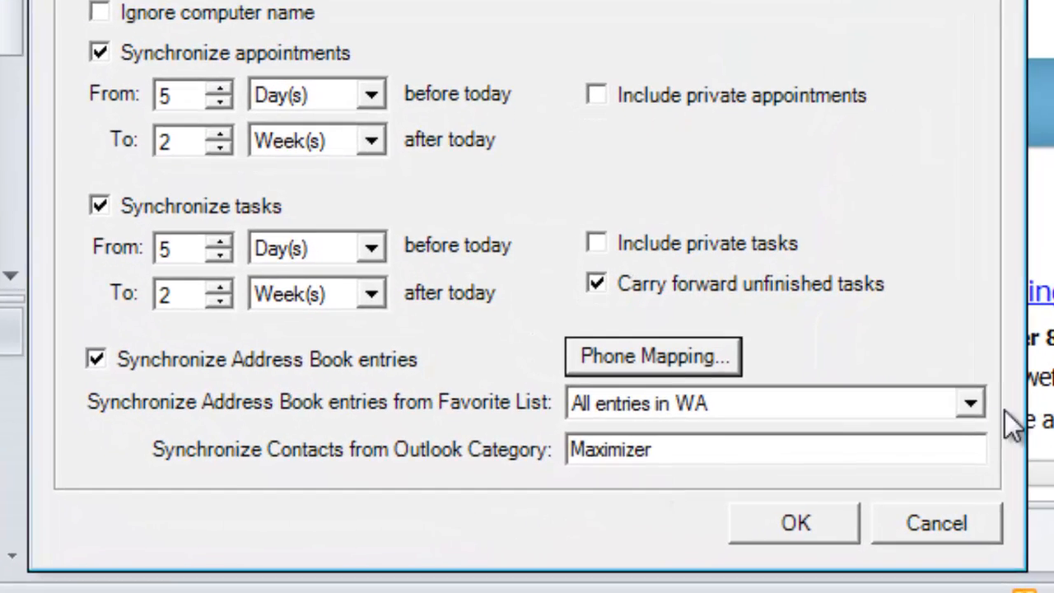
- Sync Address Book entries from the 'Outlook synchronization entries' favorite list and save the settings
click(958, 409)
click(779, 570)
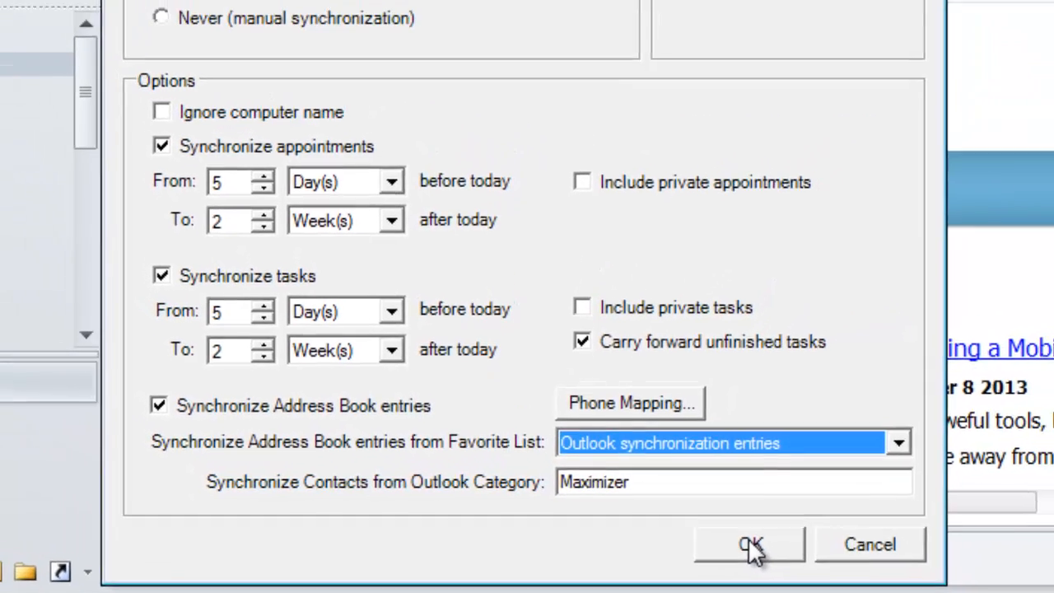
click(784, 530)
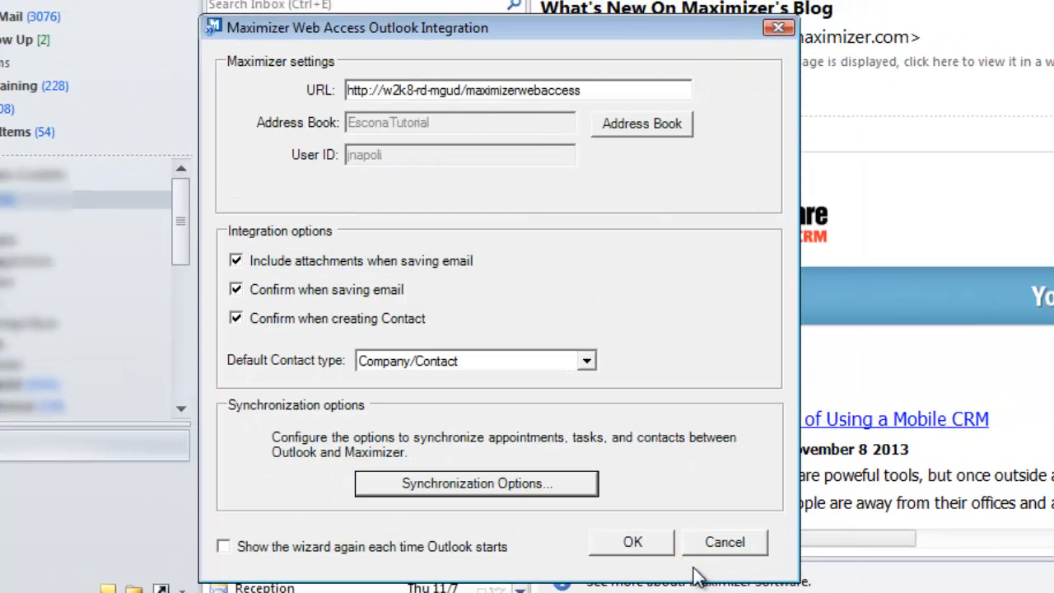
click(632, 542)
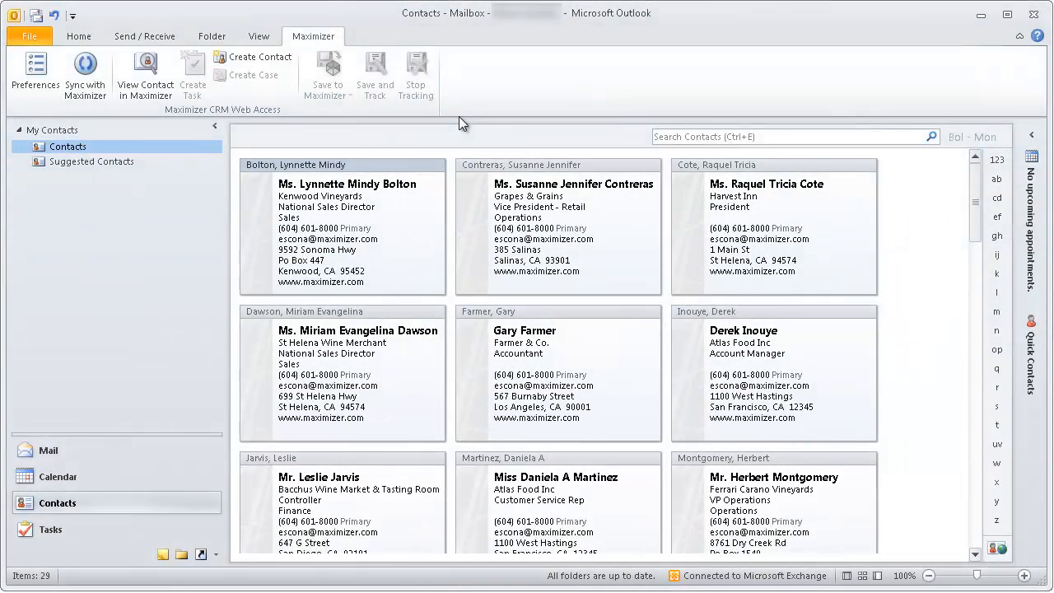
- Rename the Blue Category colour category to 'Maximizer'
click(79, 37)
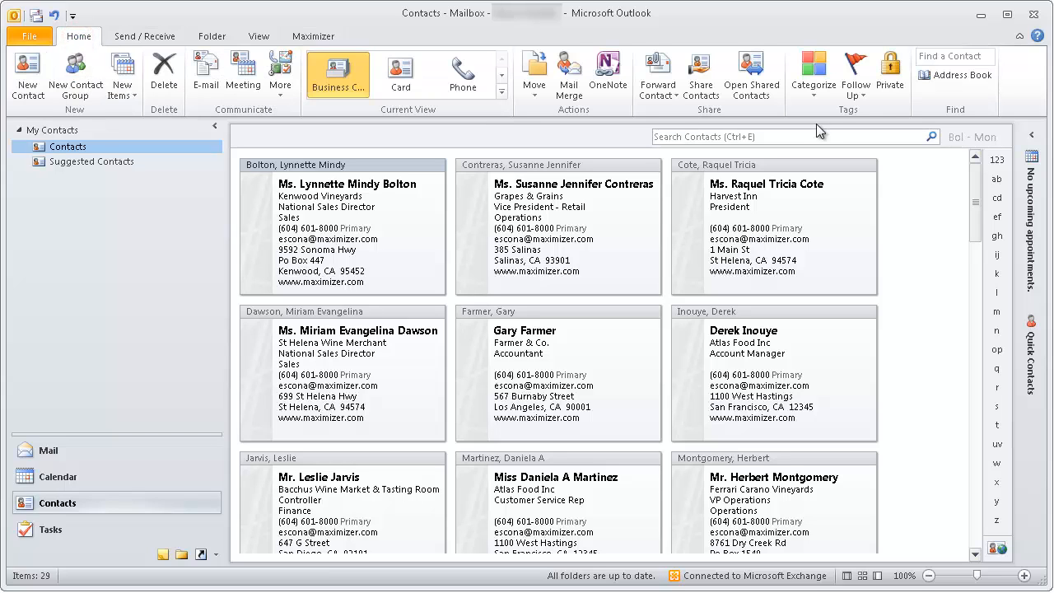
click(814, 96)
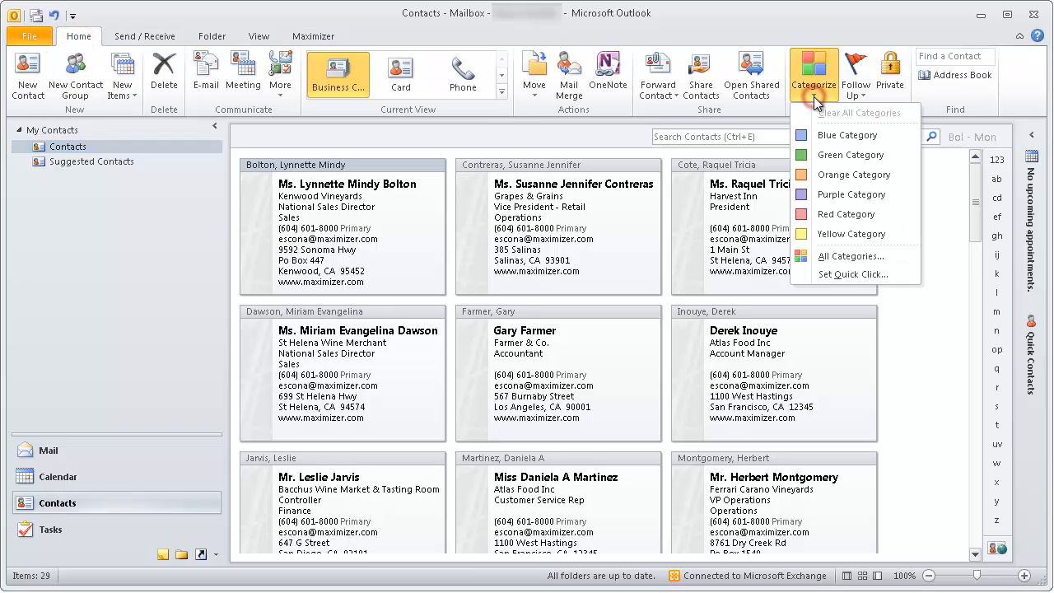
click(824, 256)
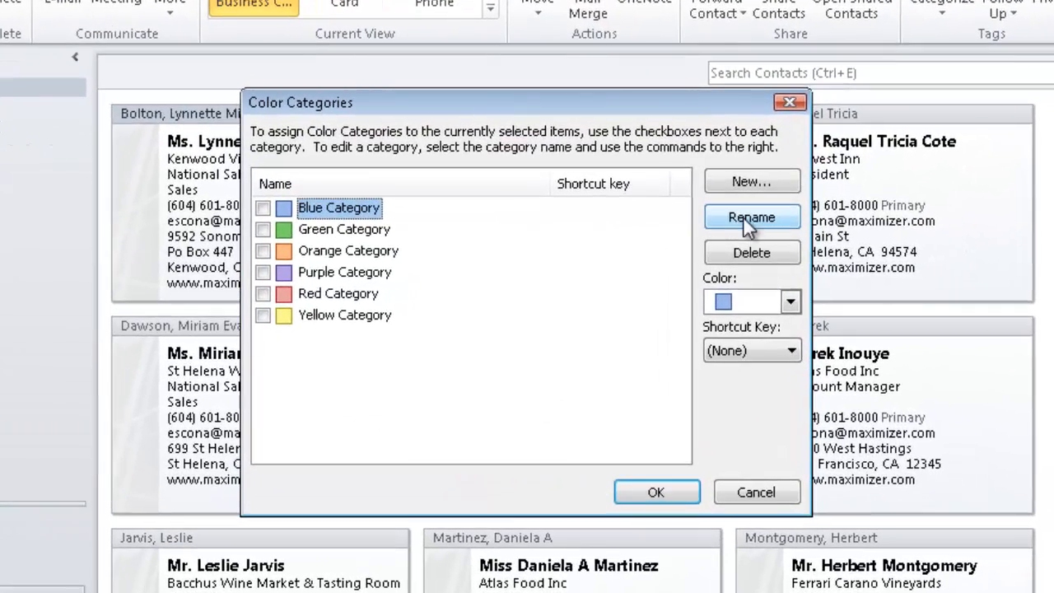
click(717, 224)
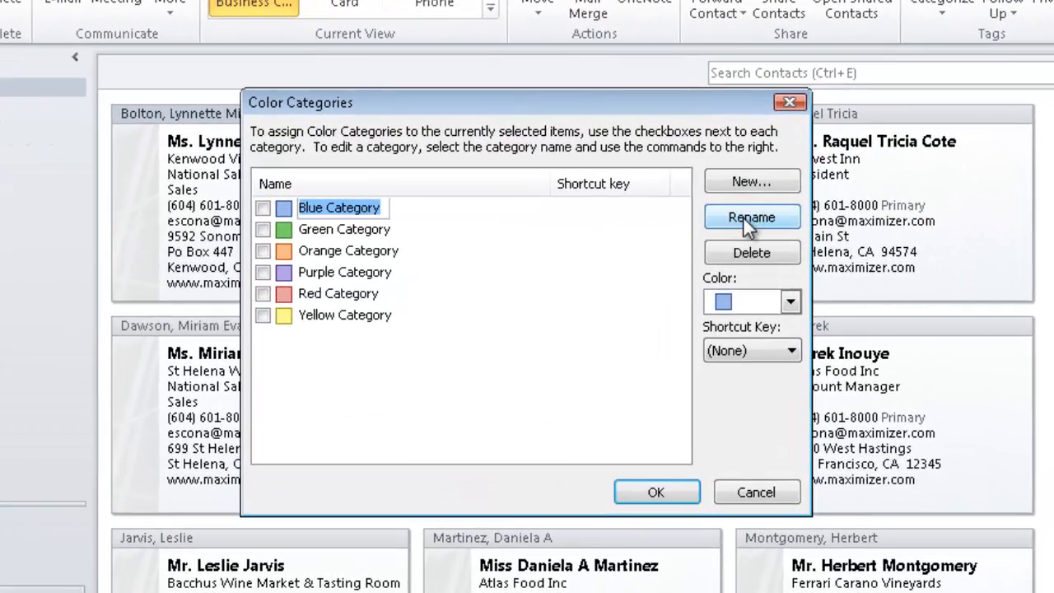
text(Maximizer)
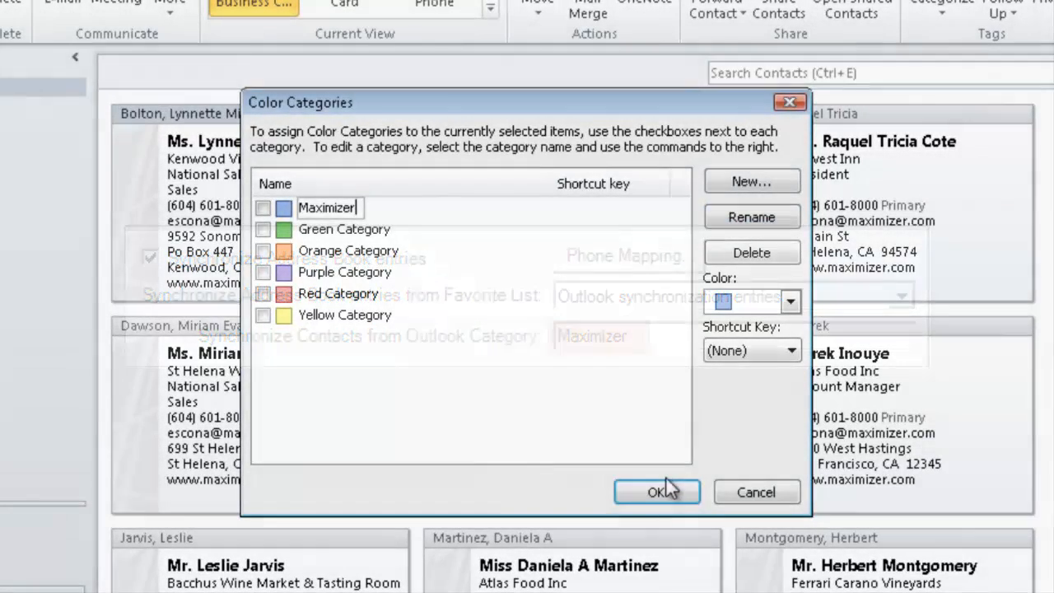
click(670, 494)
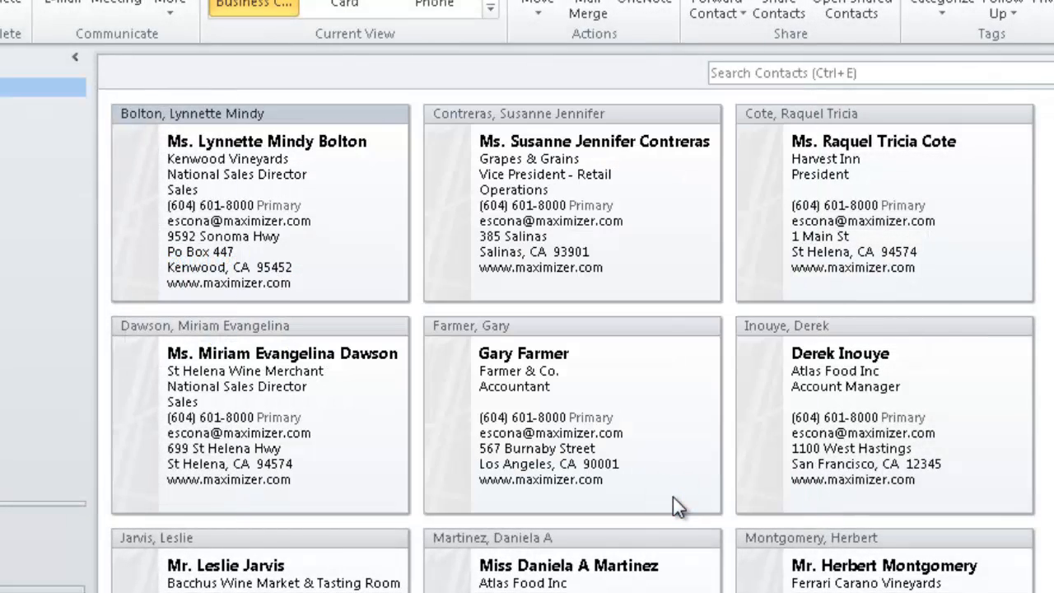
- Assign five selected contact cards to the Maximizer category
click(246, 206)
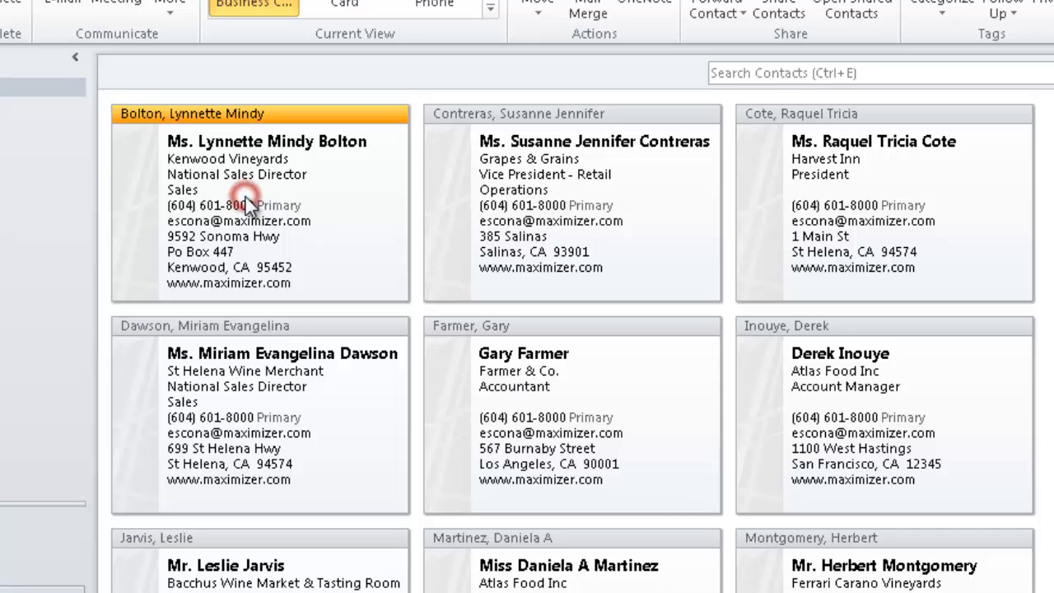
ctrl+click(498, 236)
ctrl+click(798, 237)
ctrl+click(549, 433)
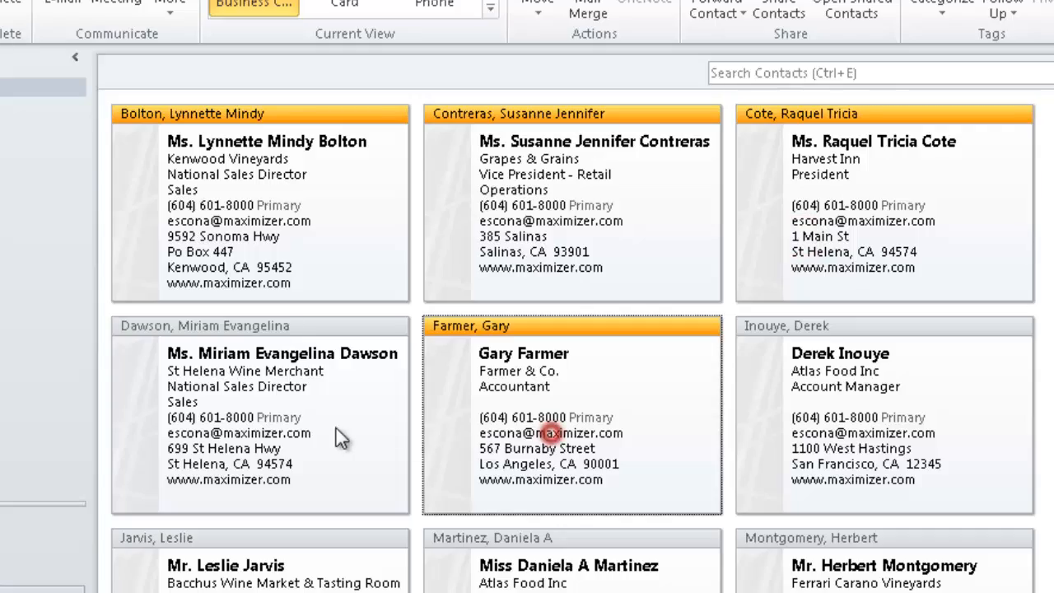
ctrl+click(324, 430)
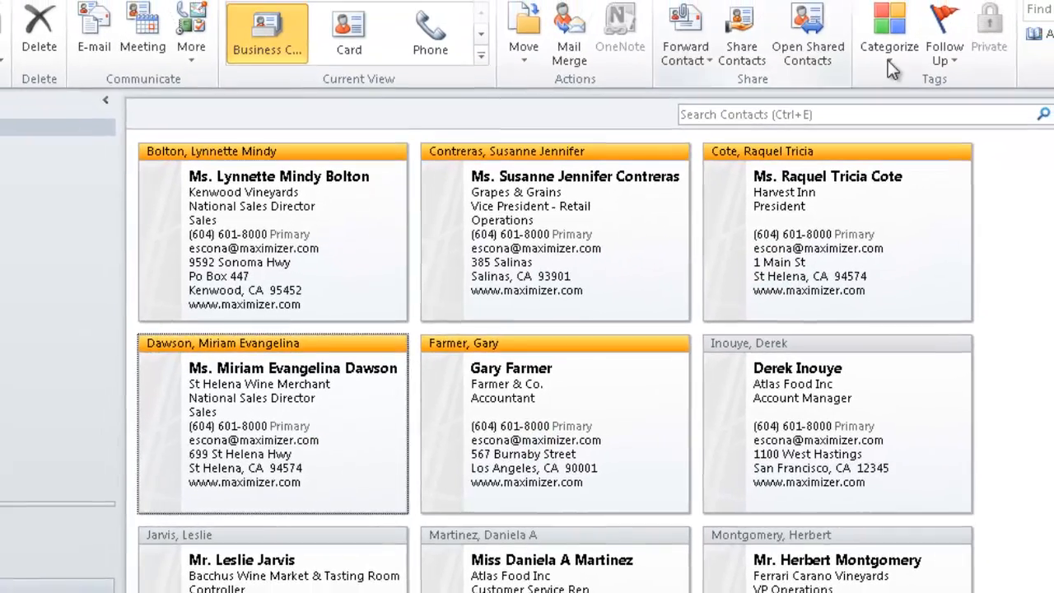
click(886, 63)
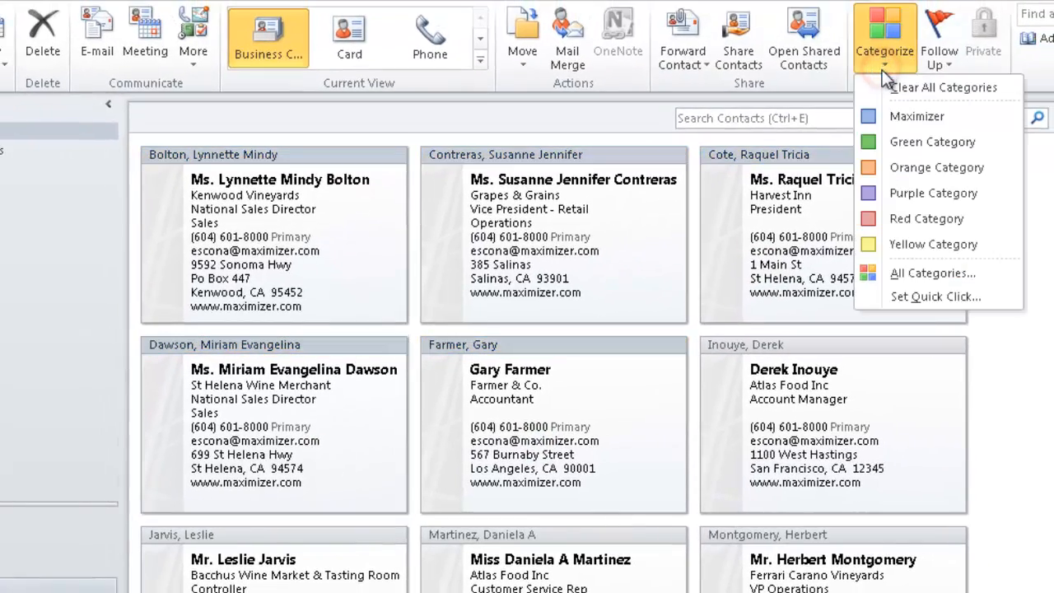
click(896, 113)
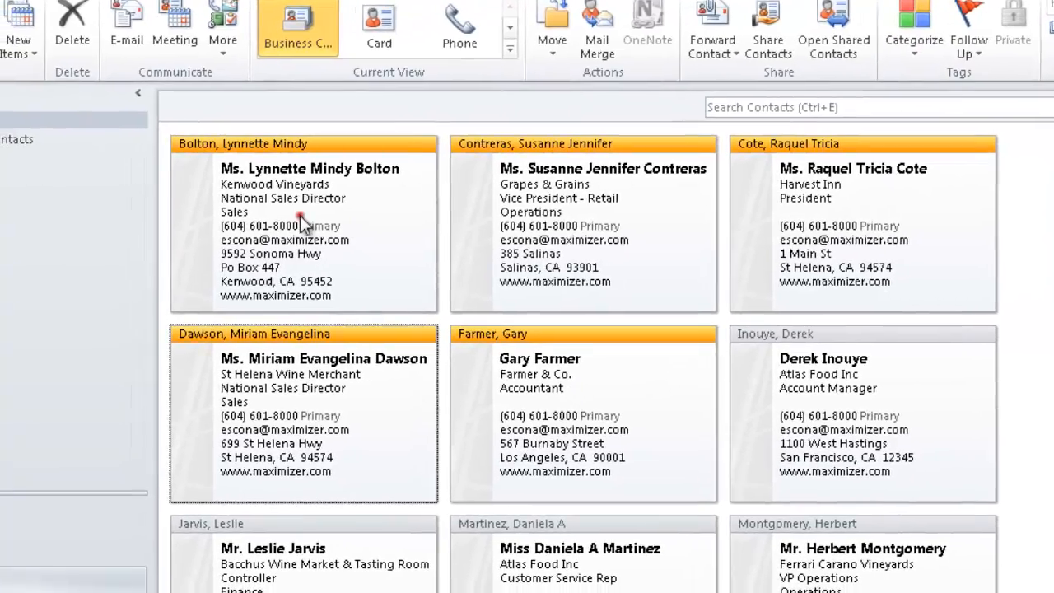
double_click(278, 235)
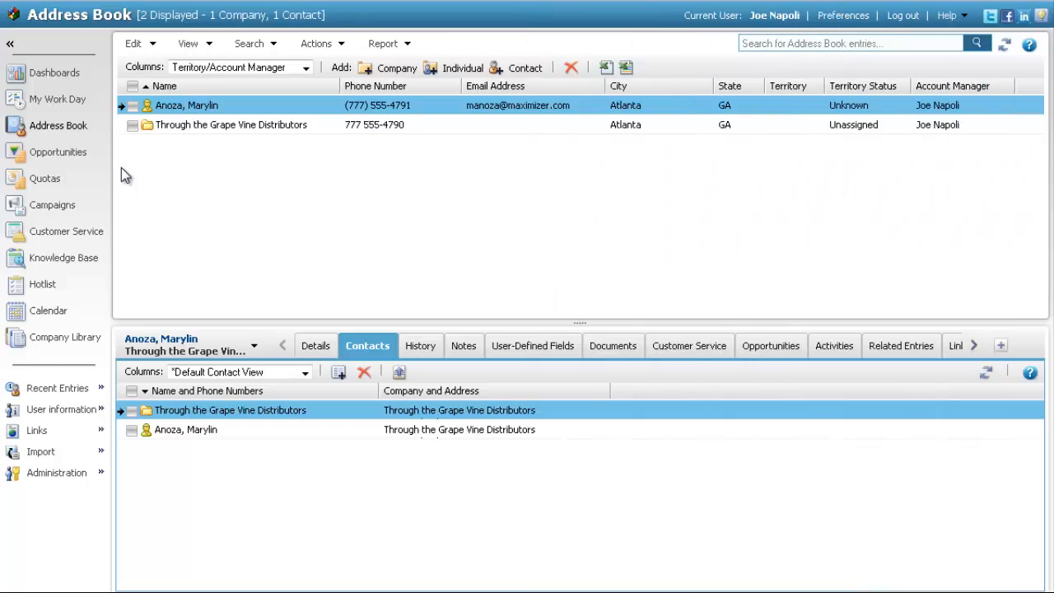
- Add the Through the Grape Vine Distributors contact to the 'Outlook synchronization entries' favorite list
click(131, 106)
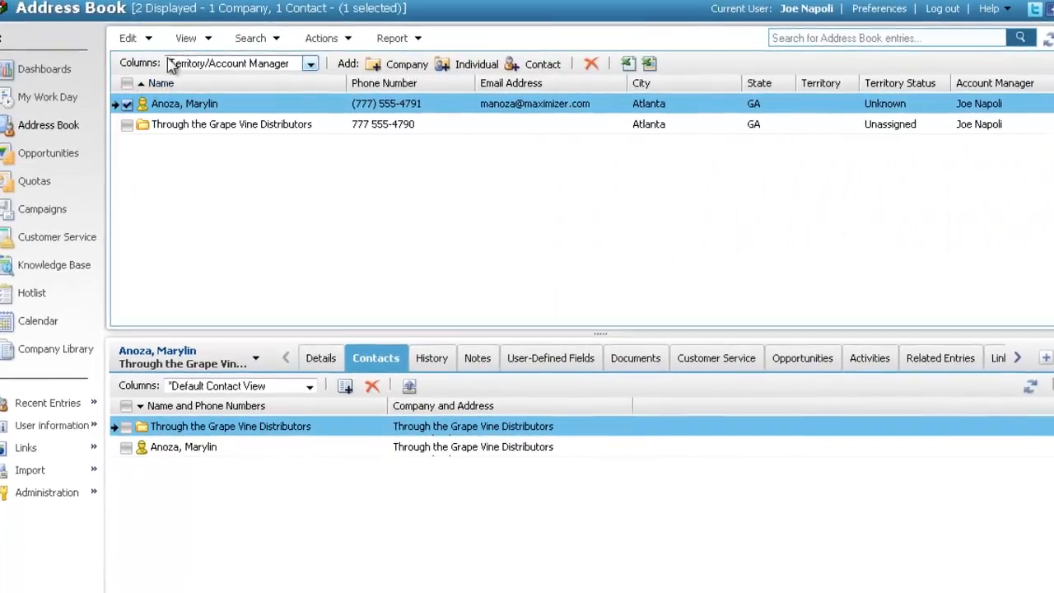
click(186, 38)
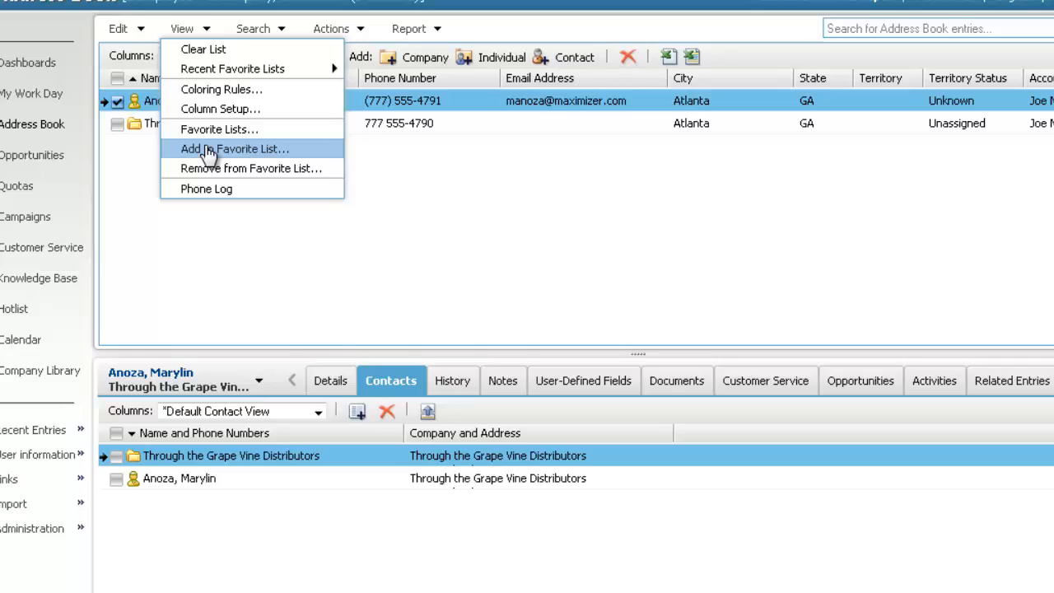
click(210, 150)
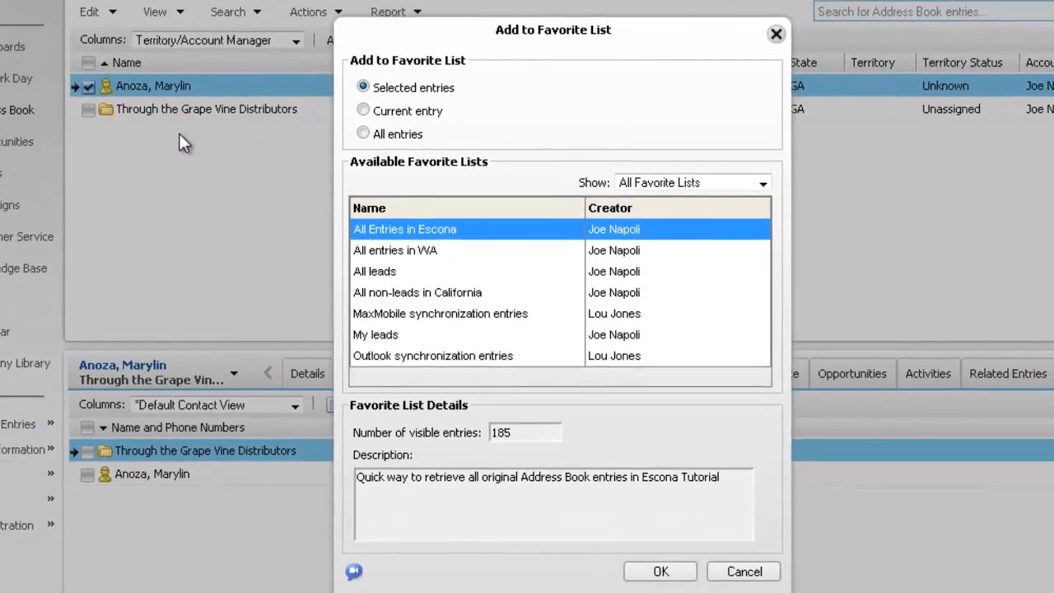
click(391, 344)
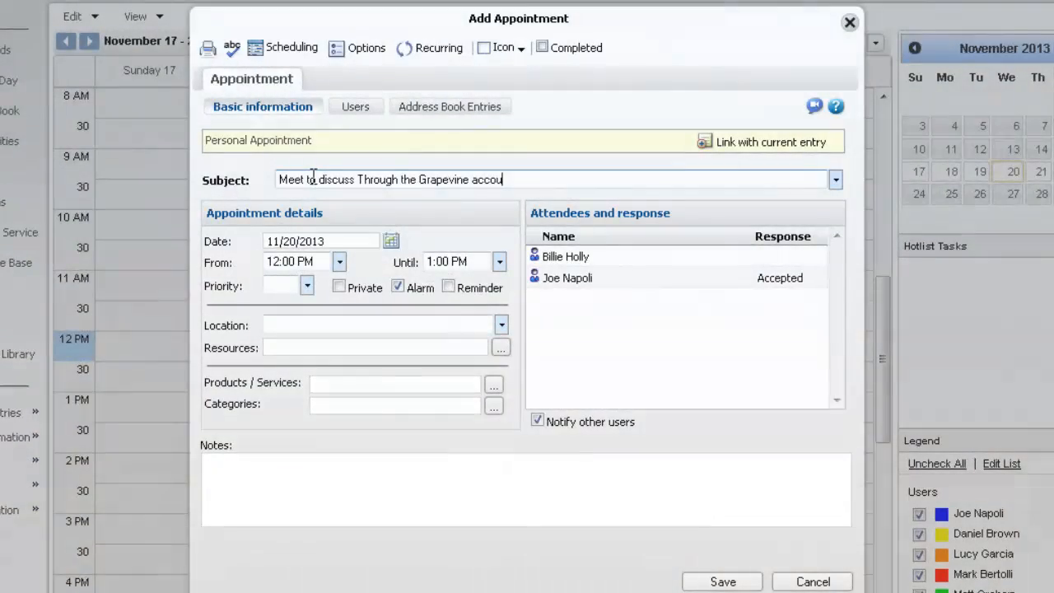
- Finish the subject, set the location to the user's office, and save the 11/20/2013 noon appointment
text(hanges)
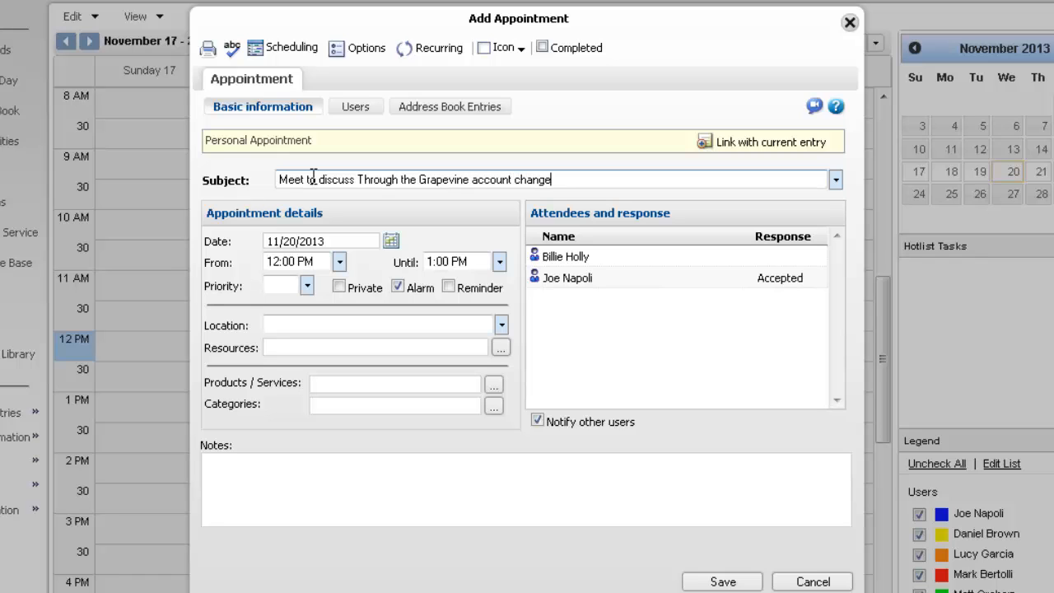
click(501, 325)
click(339, 362)
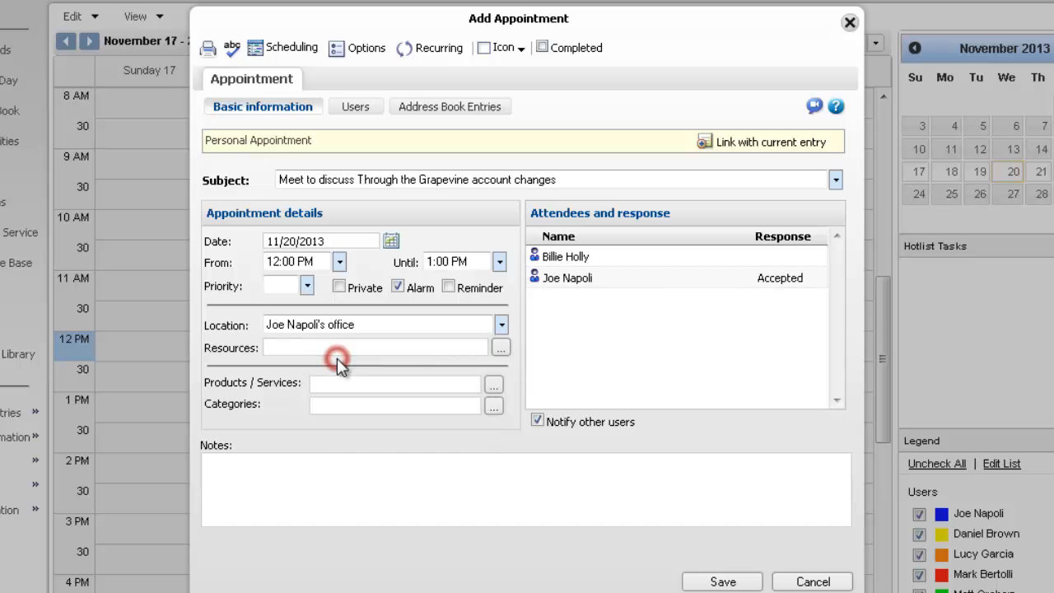
click(721, 582)
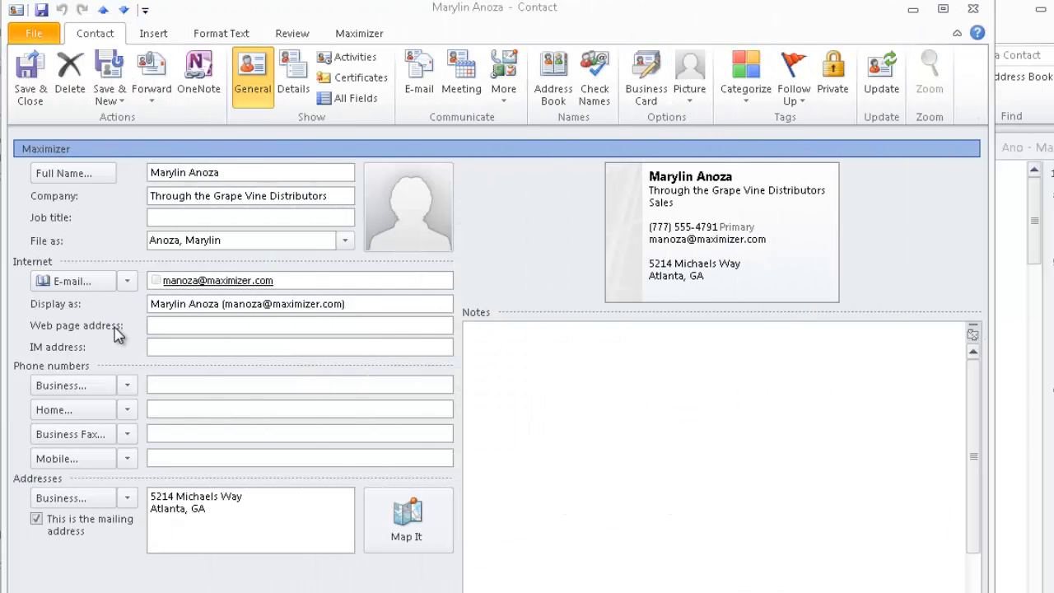
- Enter a second e-mail address in the E-mail 2 slot and save the contact
click(127, 281)
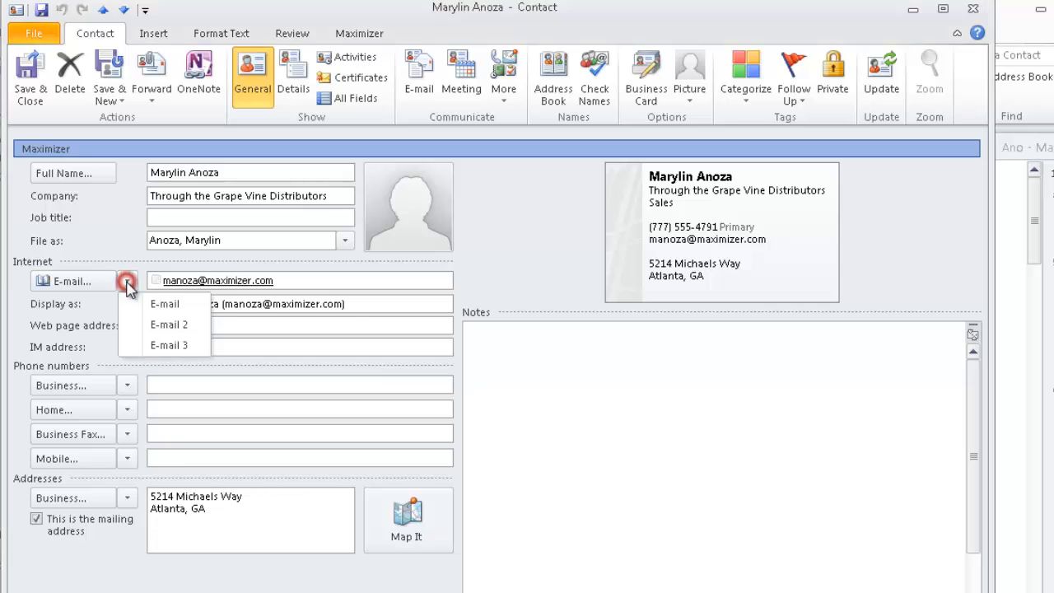
click(169, 325)
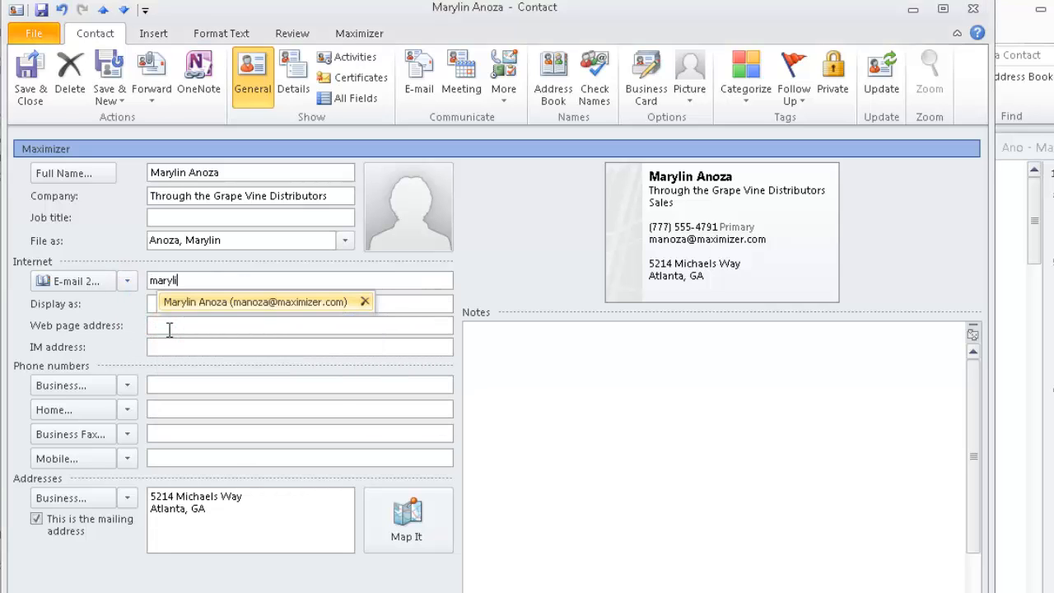
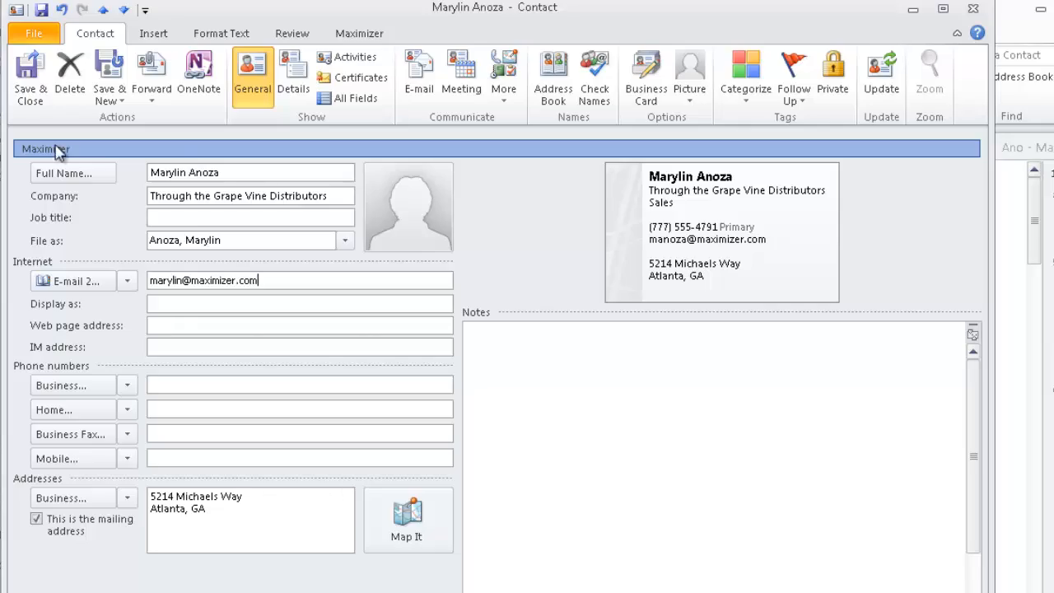
click(29, 76)
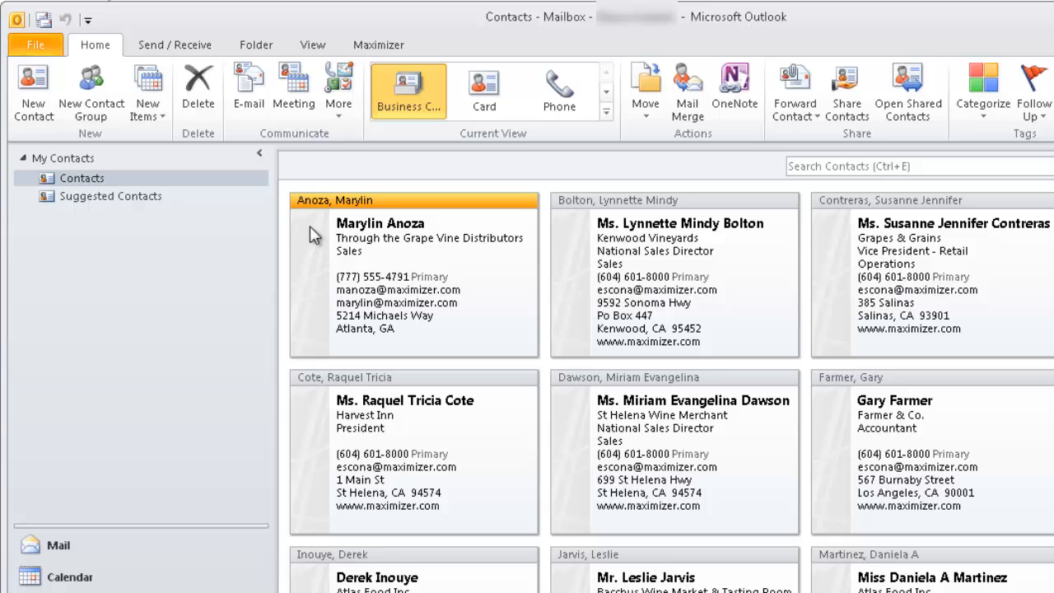
- Sync with Maximizer, then show the November 17–23, 2013 week containing the synced appointment
click(368, 47)
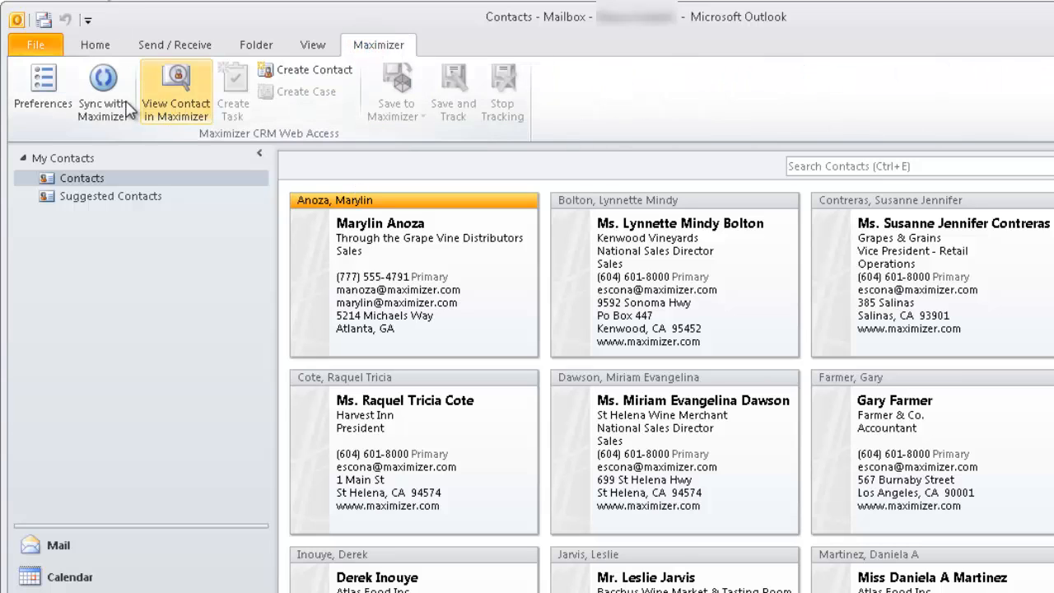
click(98, 98)
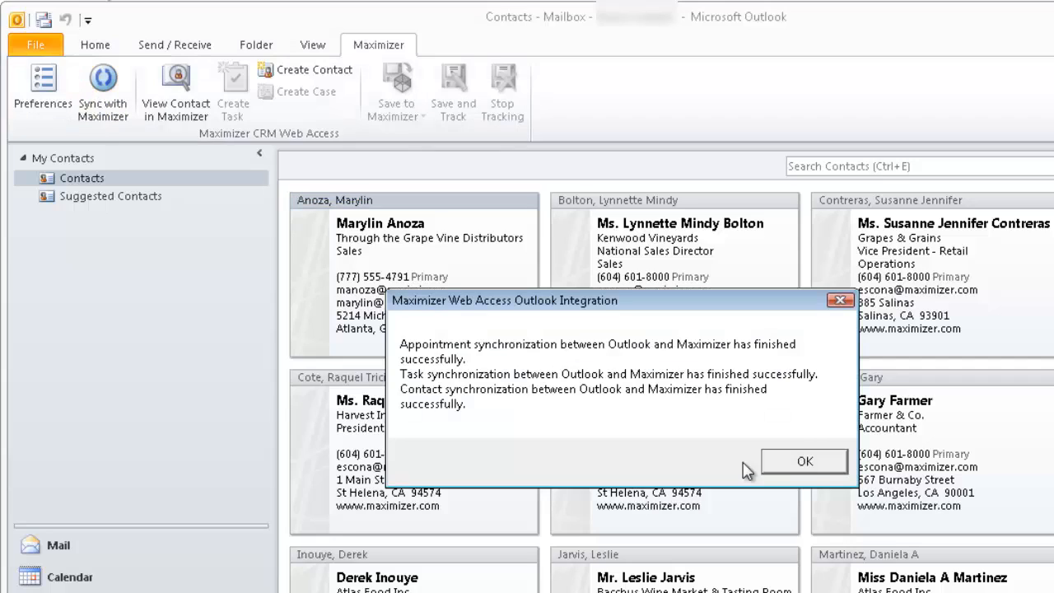
click(802, 460)
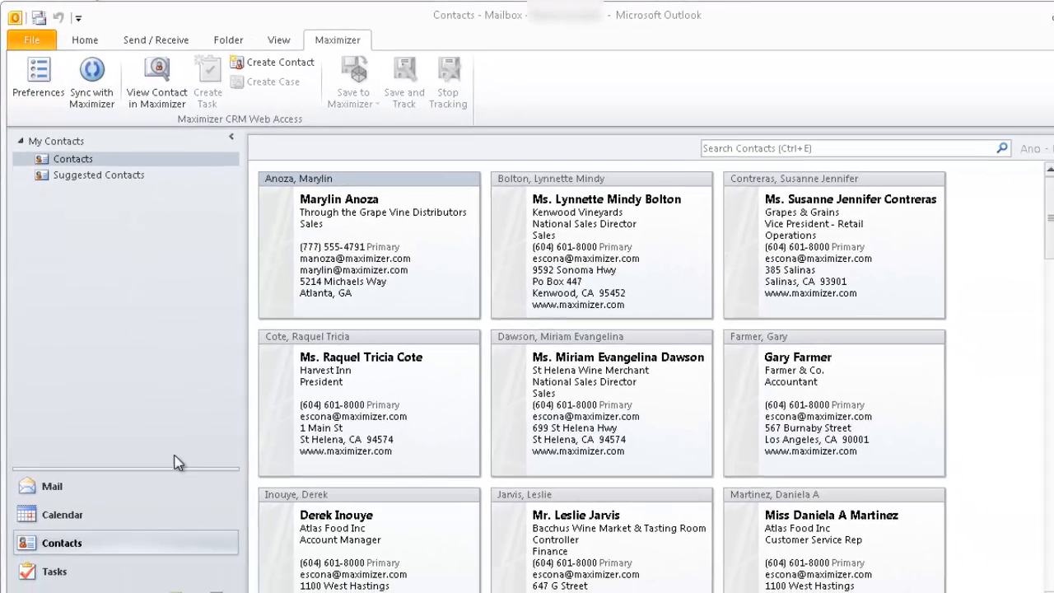
click(70, 549)
click(87, 195)
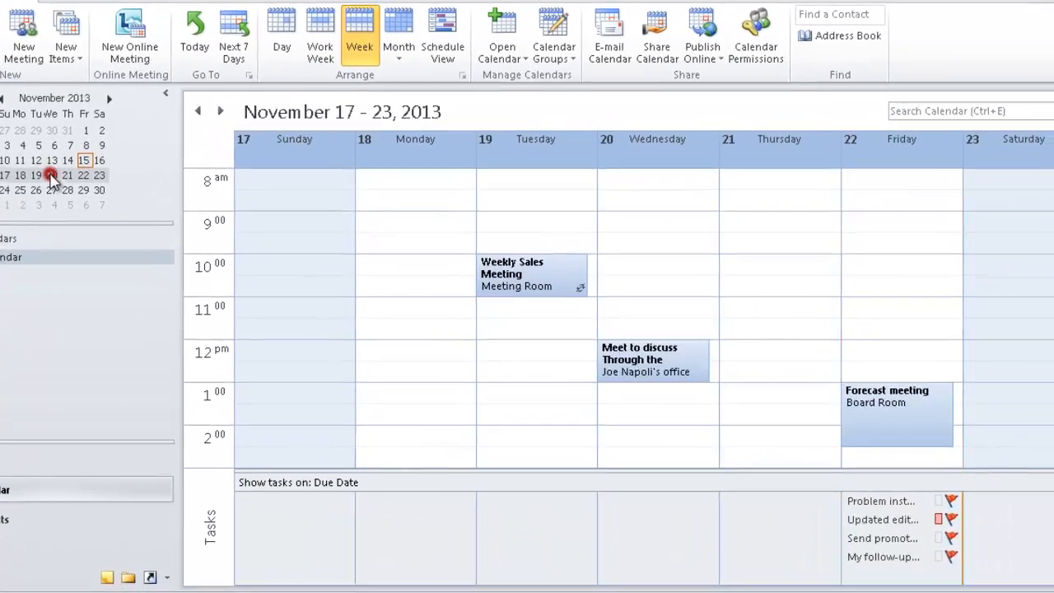